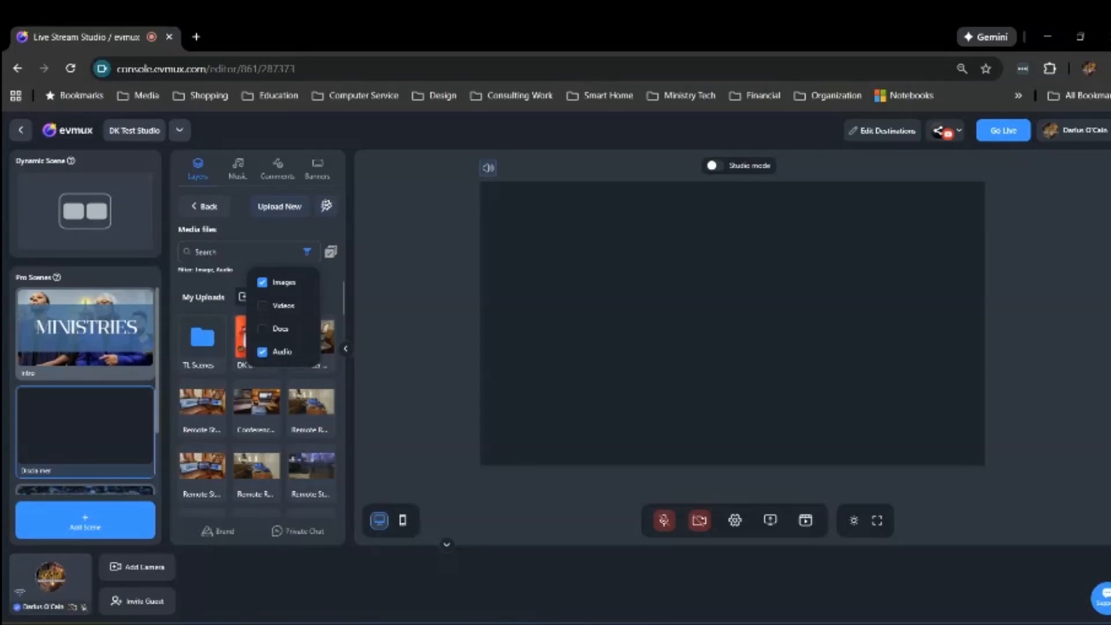
Filter the media files to images only and add the public background_evmux.png to the Disclaimer scene
click(263, 352)
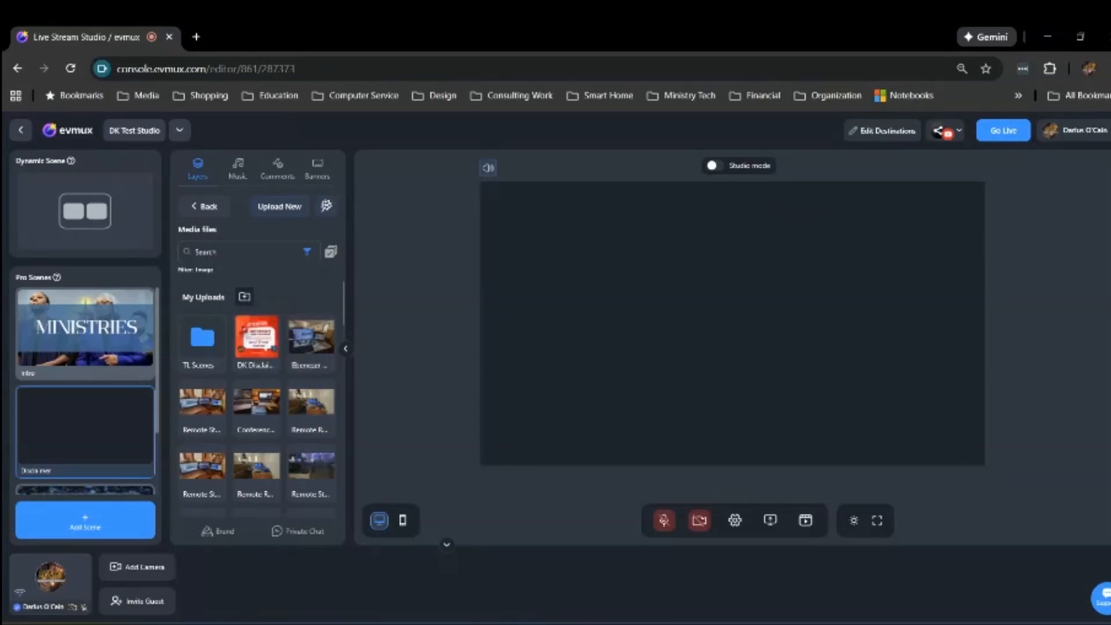
scroll(311, 446, down, 5)
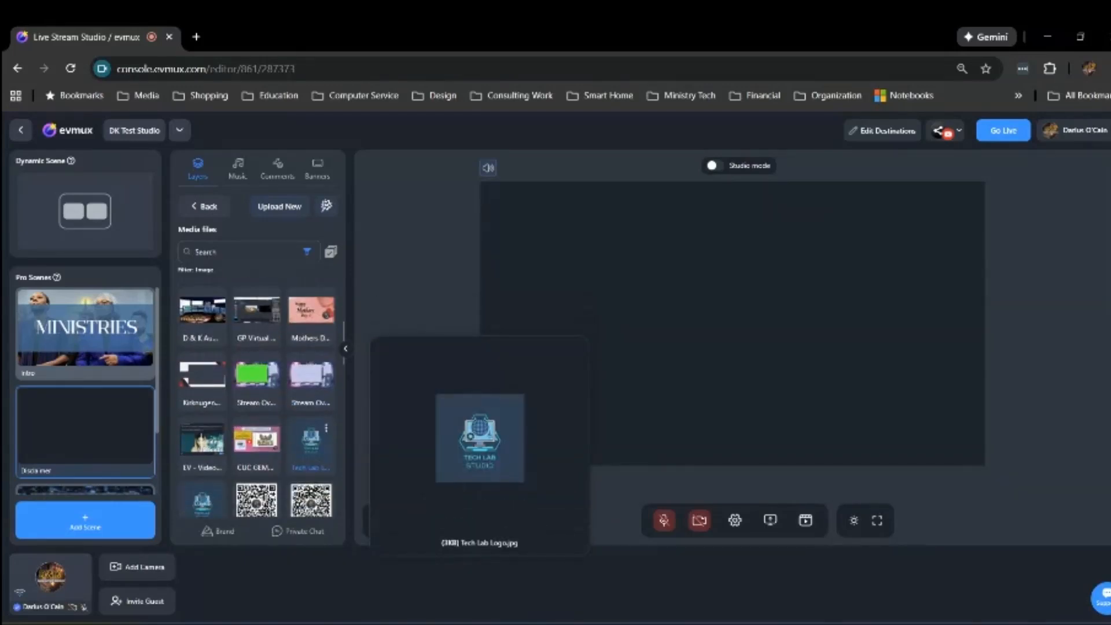
scroll(312, 446, down, 5)
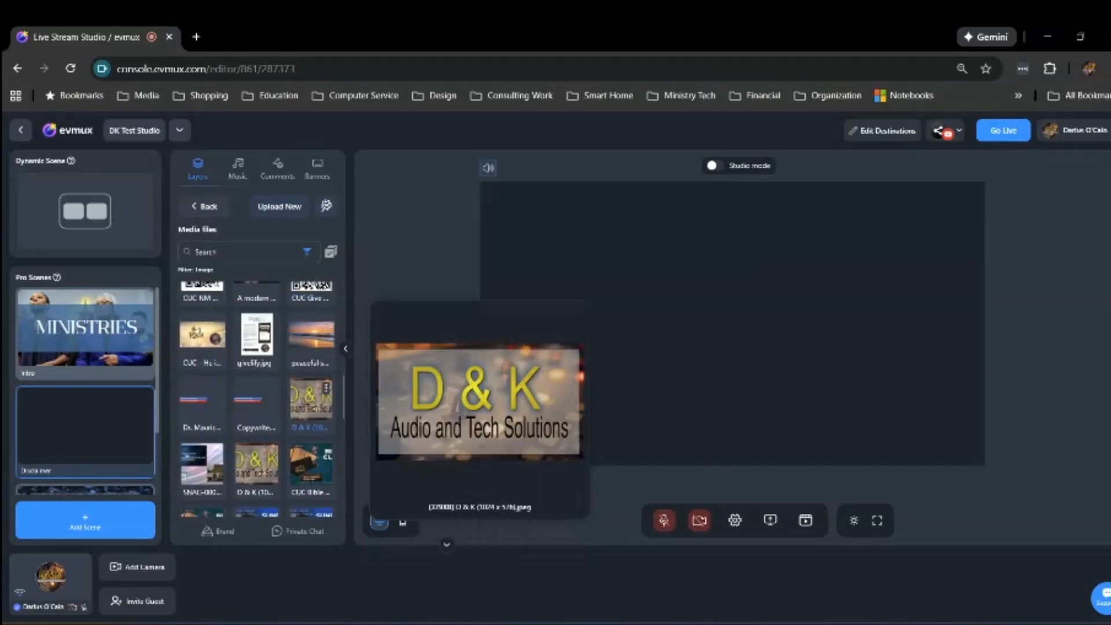
scroll(311, 446, down, 3)
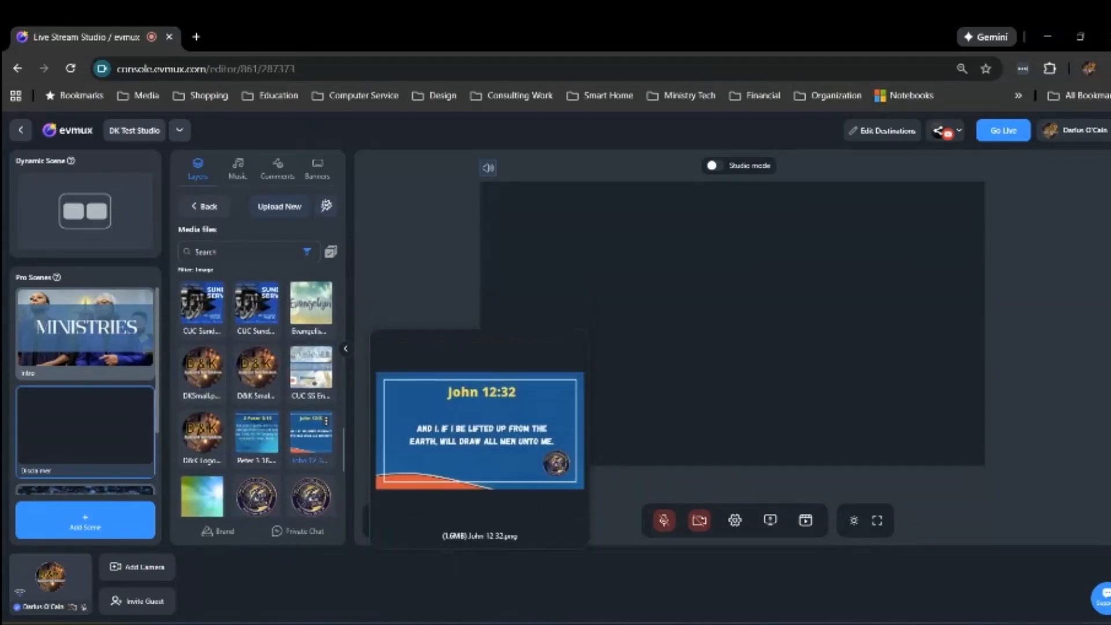
scroll(312, 446, down, 3)
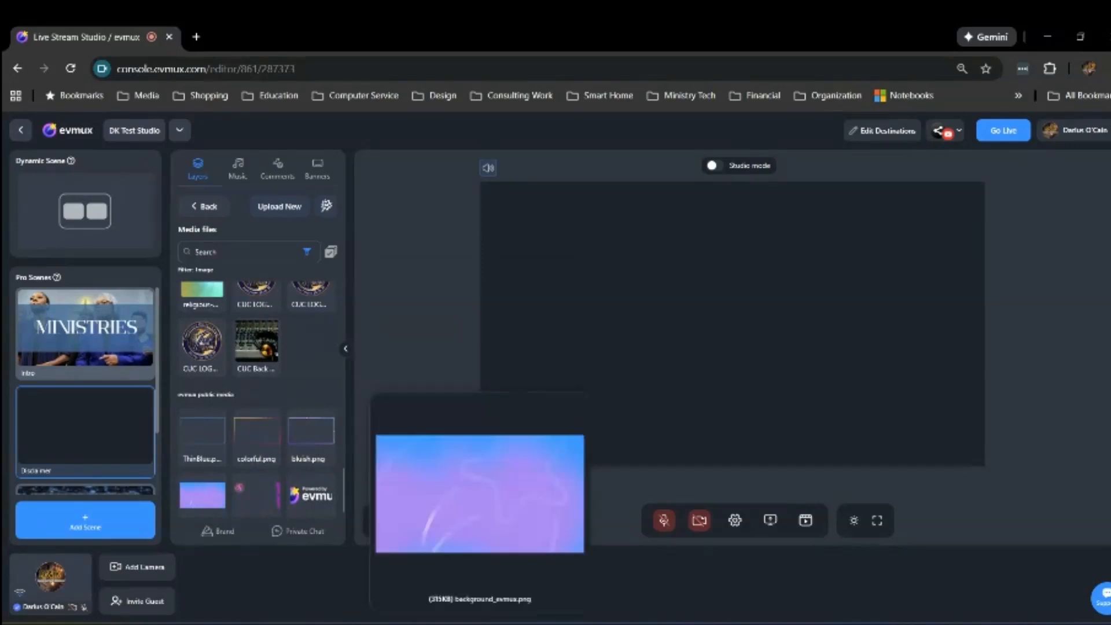
click(202, 495)
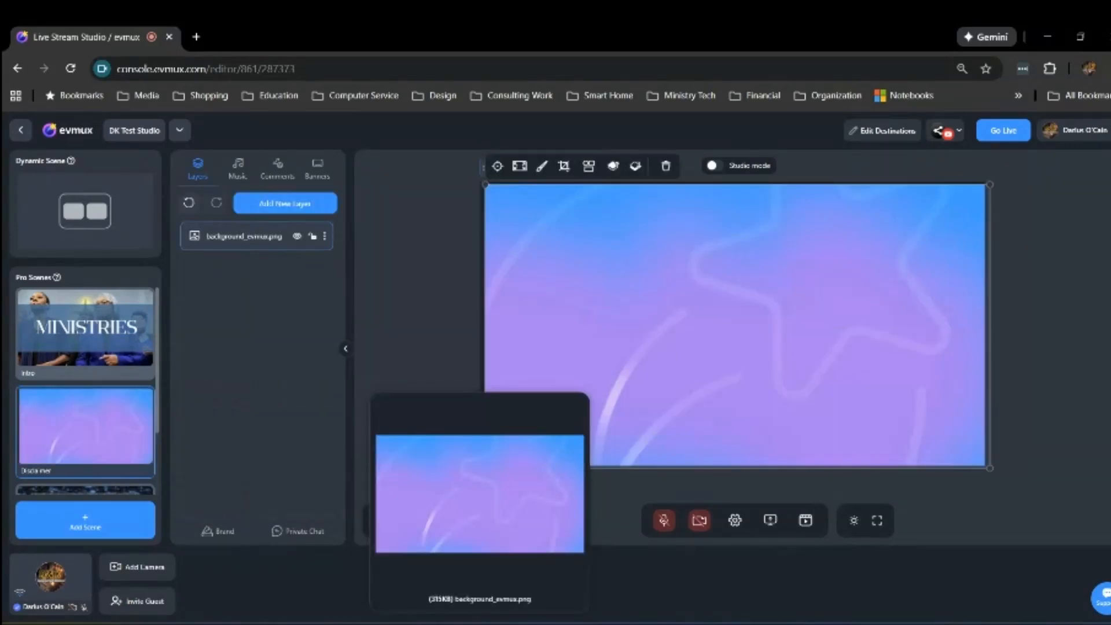
key(Escape)
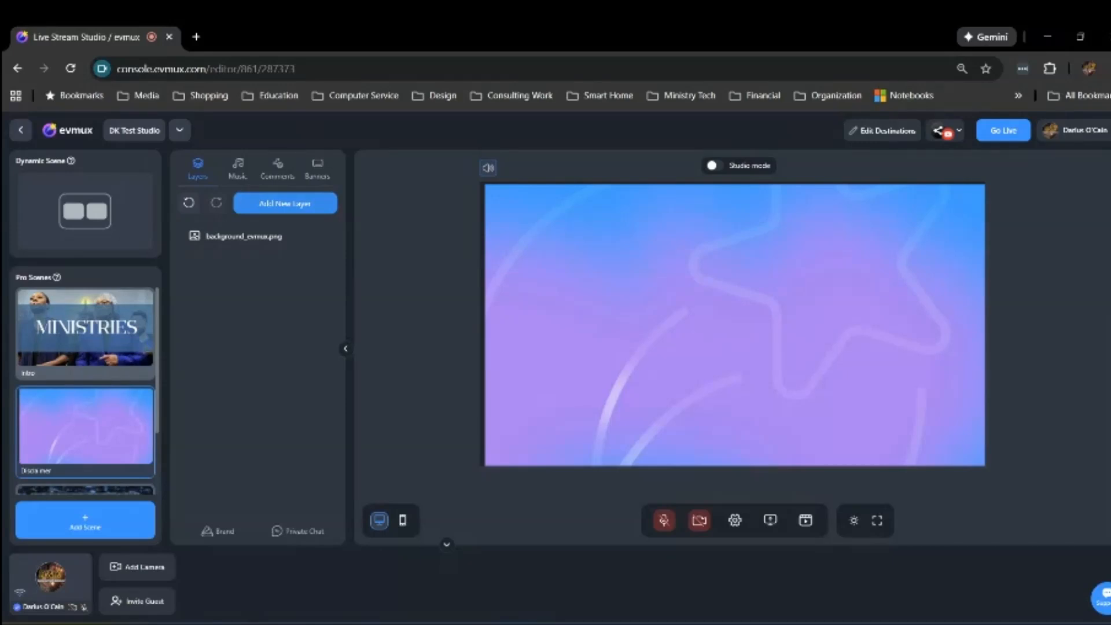
Add the uploaded DK Disclaimer.webp image as a new media layer in the Disclaimer scene
click(285, 203)
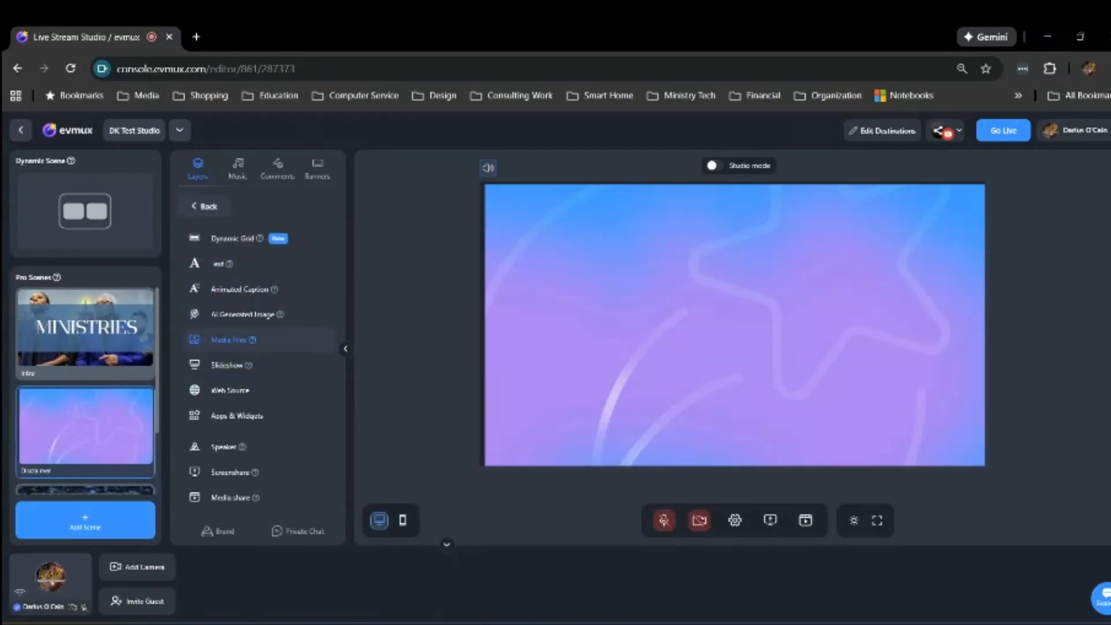
click(228, 340)
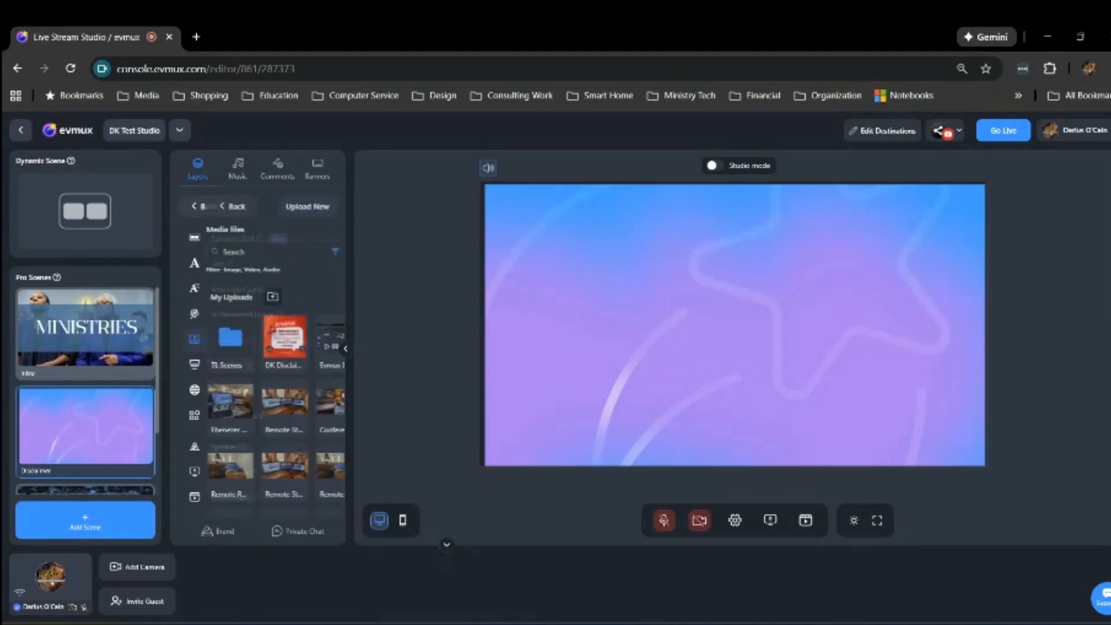
mouse_move(257, 336)
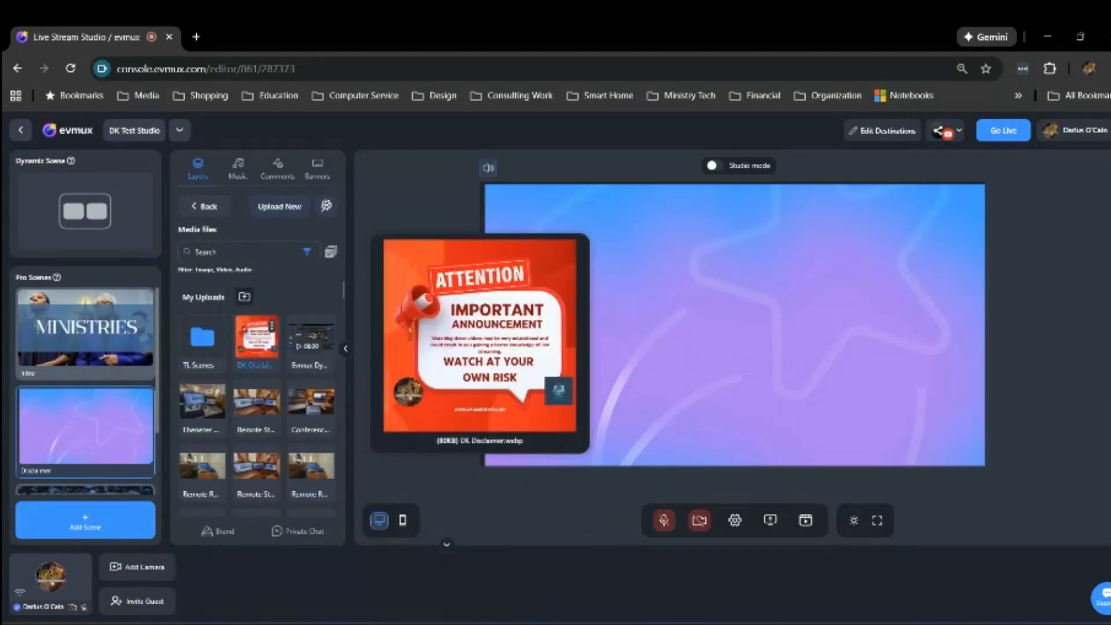
click(257, 335)
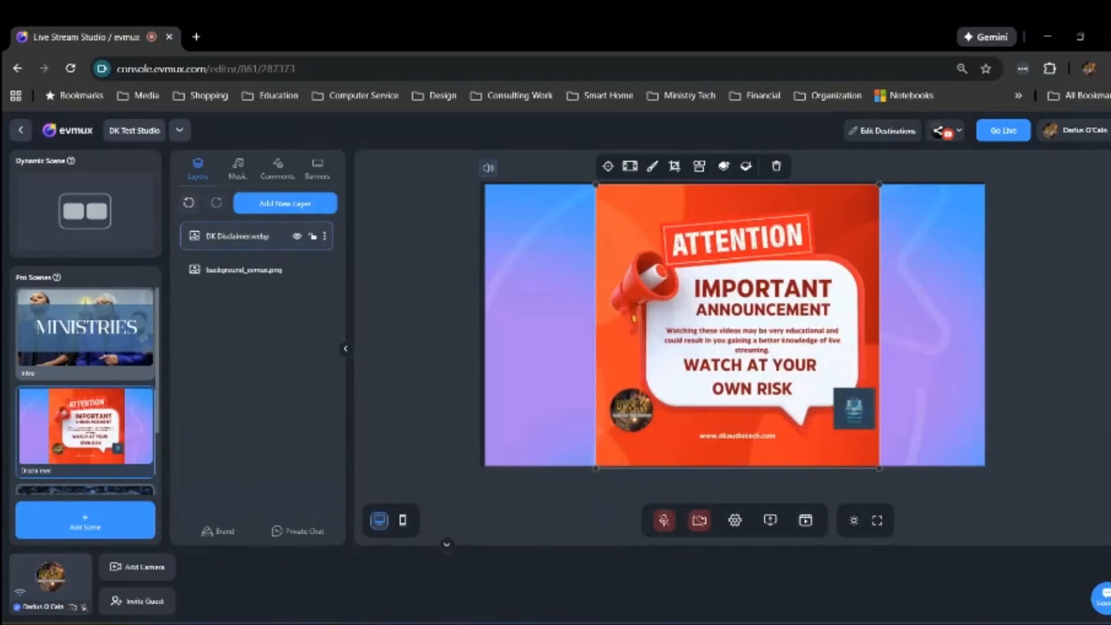
key(Escape)
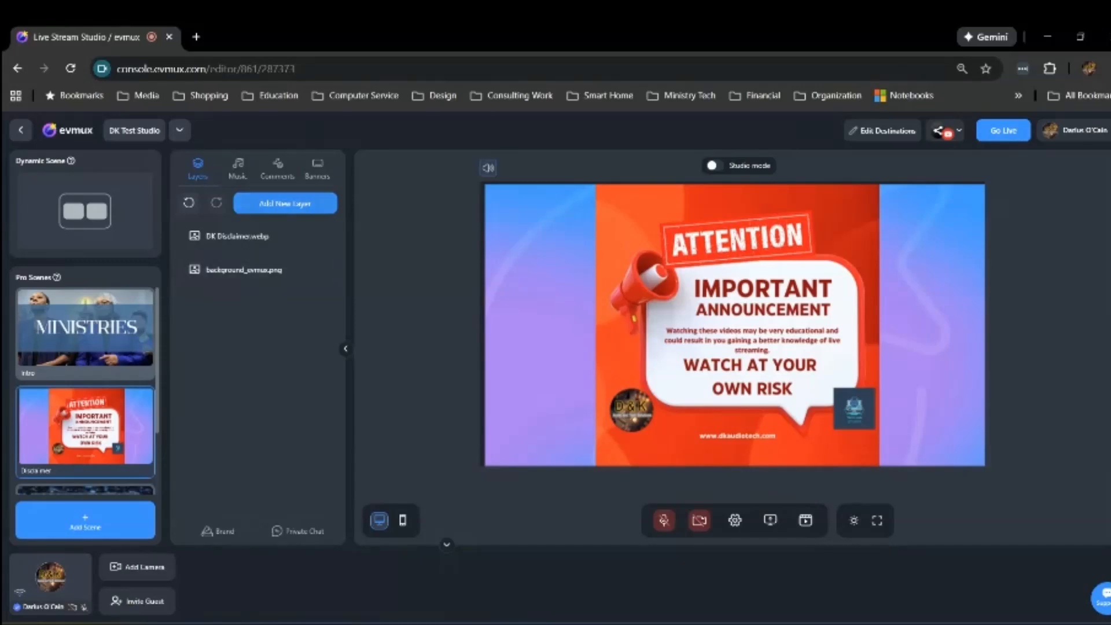
Filter the media files to videos only, search for "tim", and add the public HarryTimer1_1080.mp4 video as a new layer
click(285, 203)
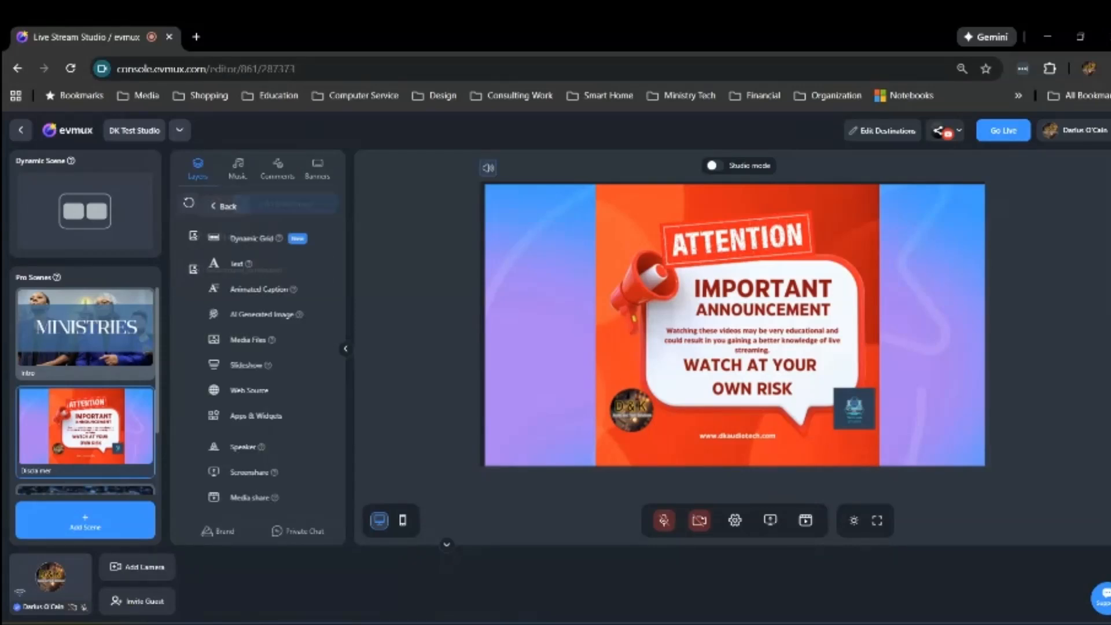
click(229, 339)
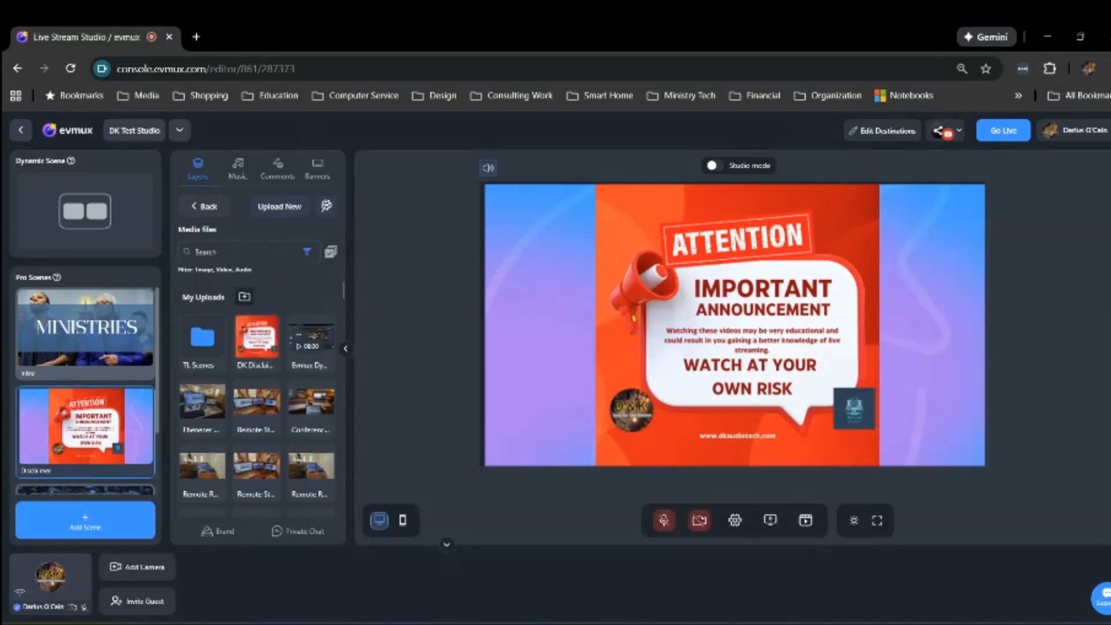
click(307, 251)
click(262, 282)
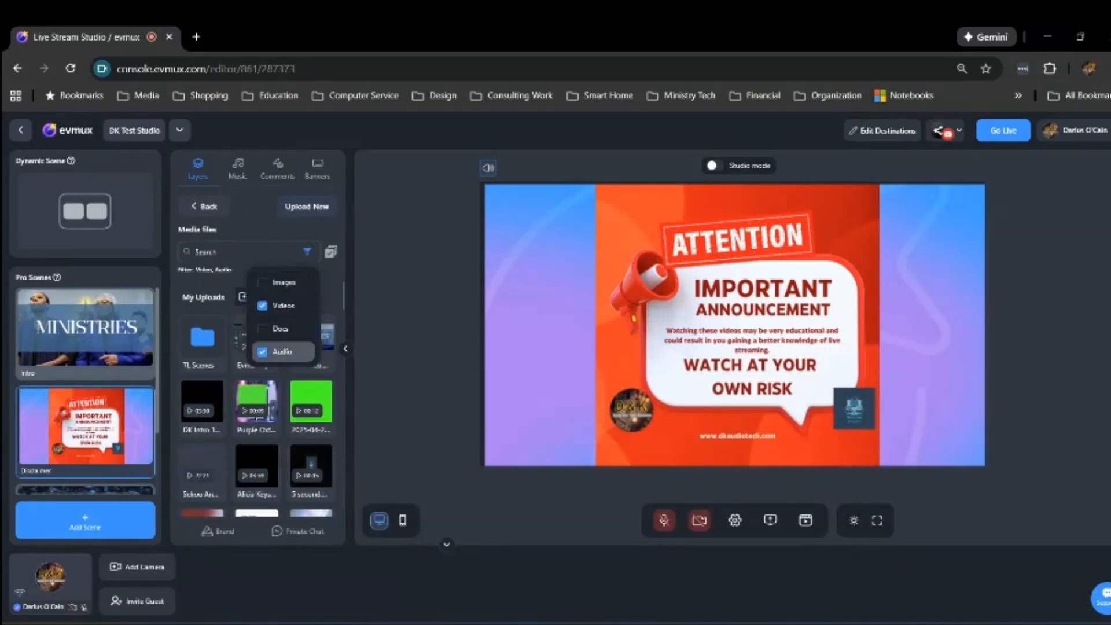
click(262, 352)
click(306, 252)
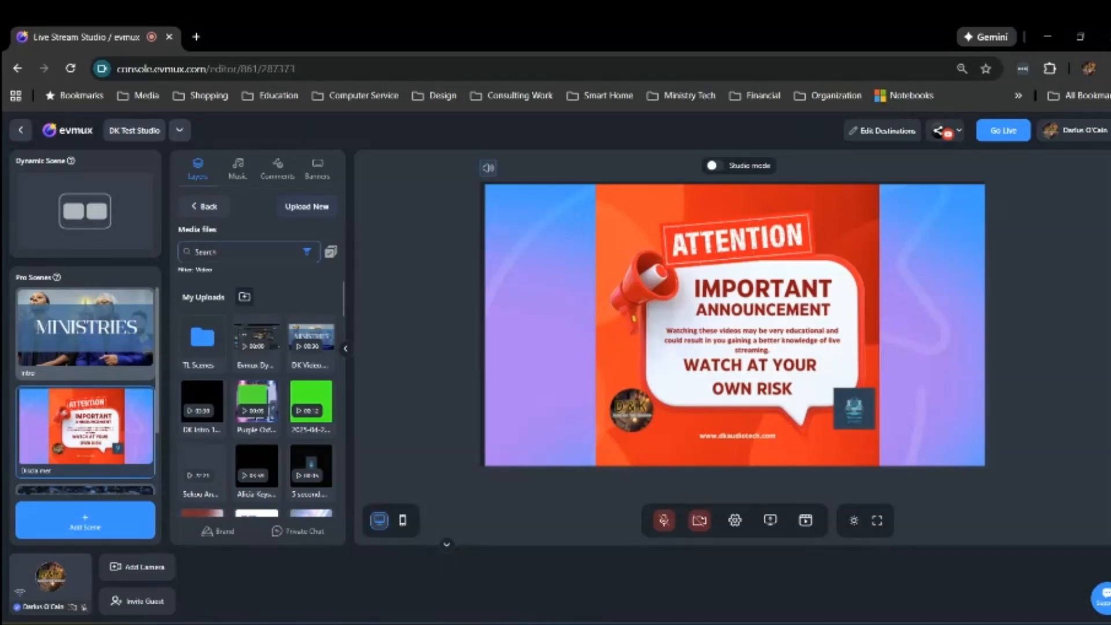
text(tim)
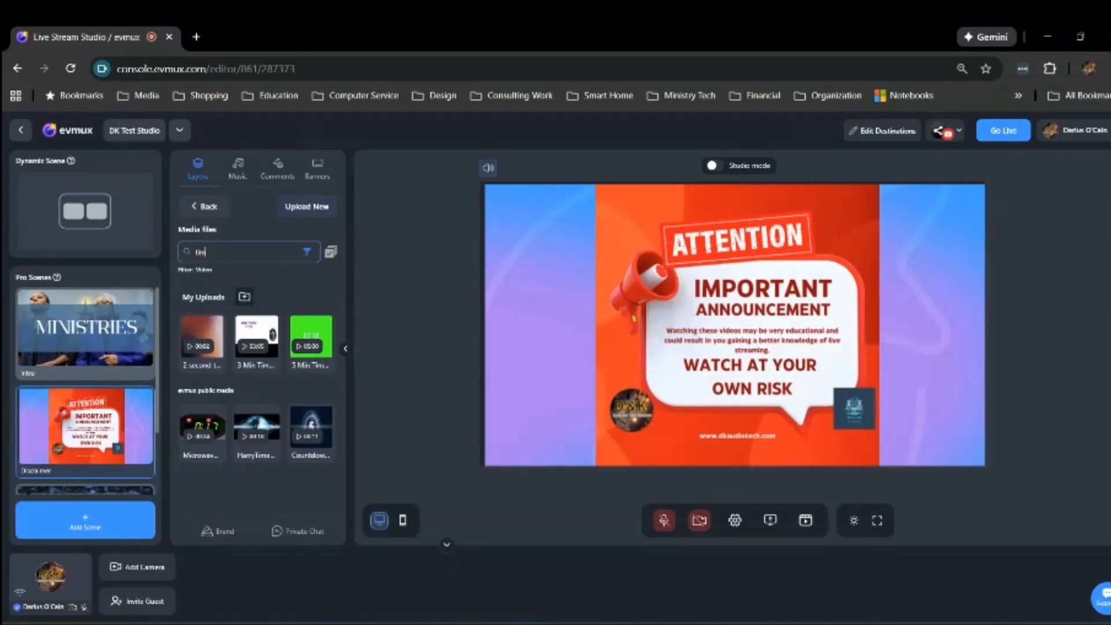
mouse_move(257, 432)
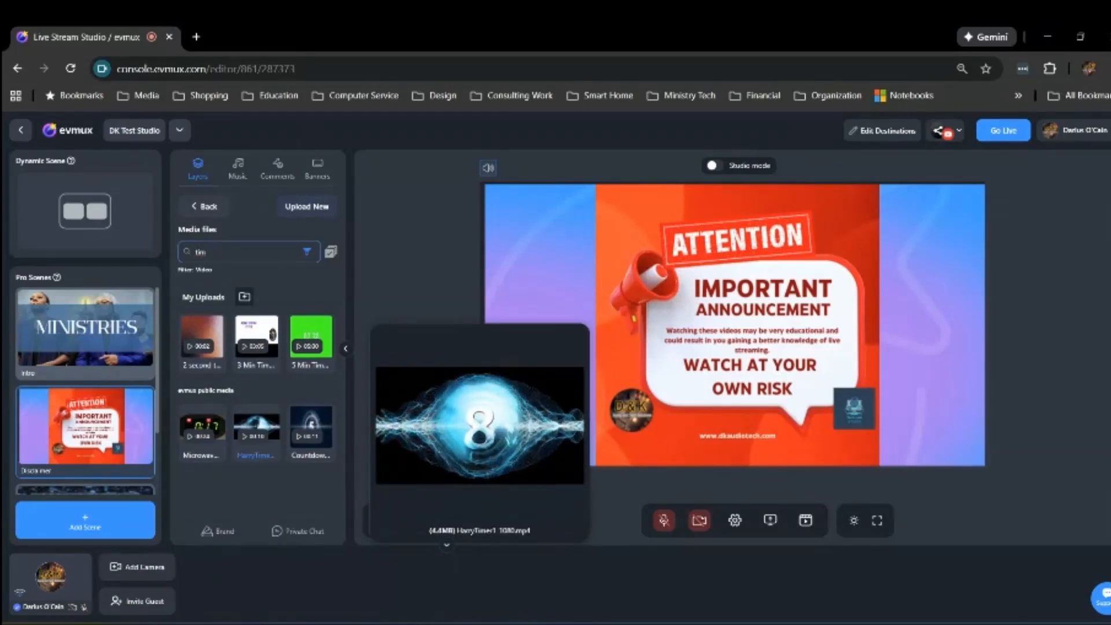
click(256, 432)
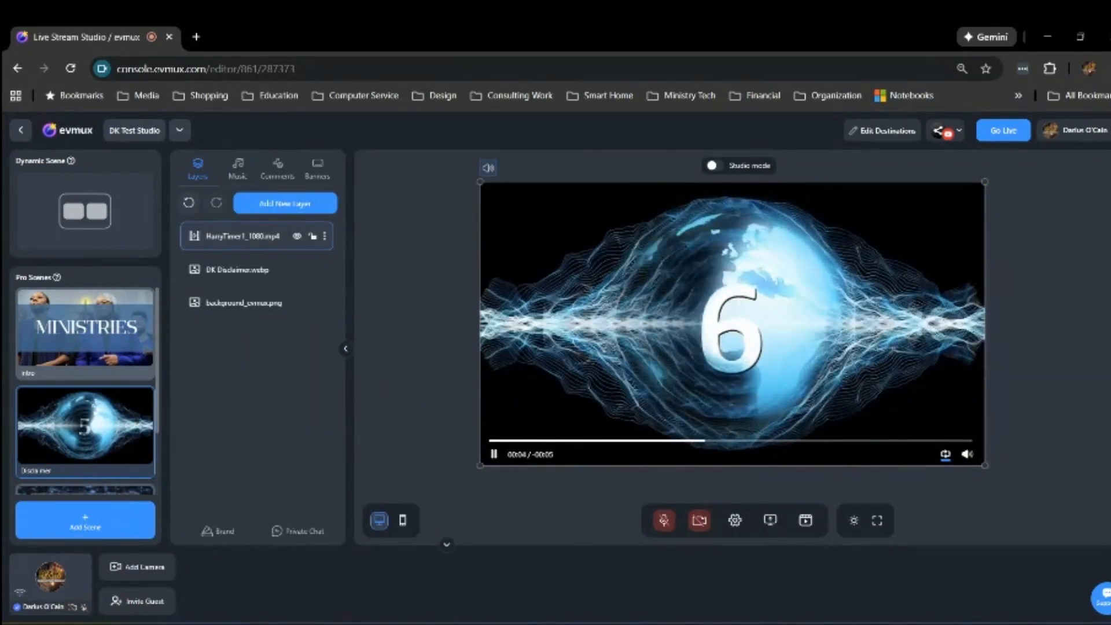
Move the HarryTimer1_1080.mp4 layer beneath the other layers and maximize background_evmux.png so it fills the canvas
click(243, 236)
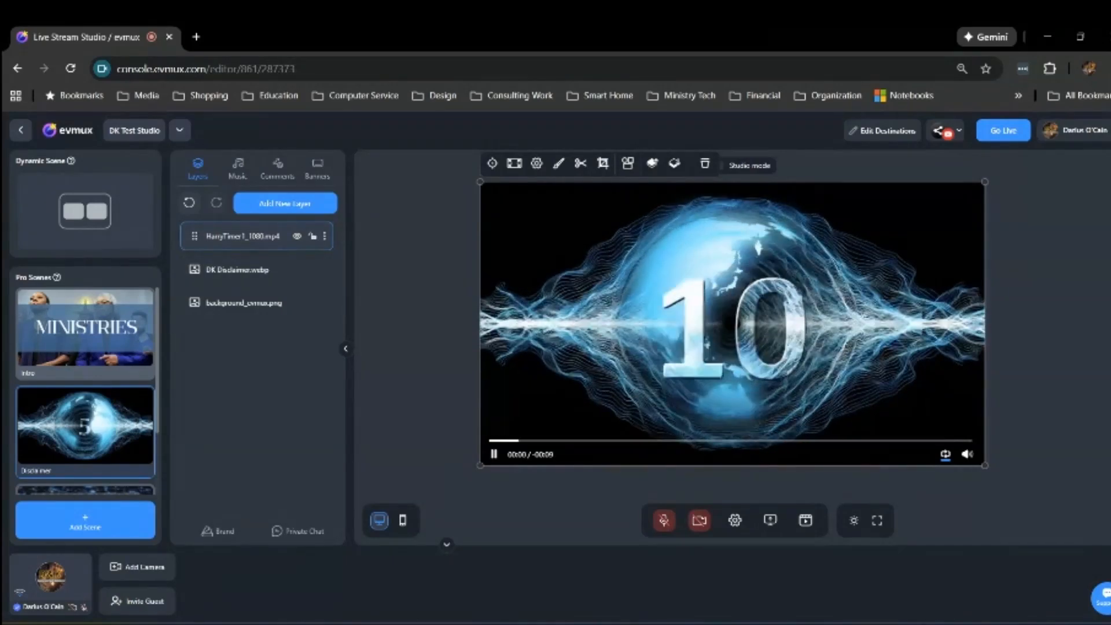
drag(194, 236, 195, 314)
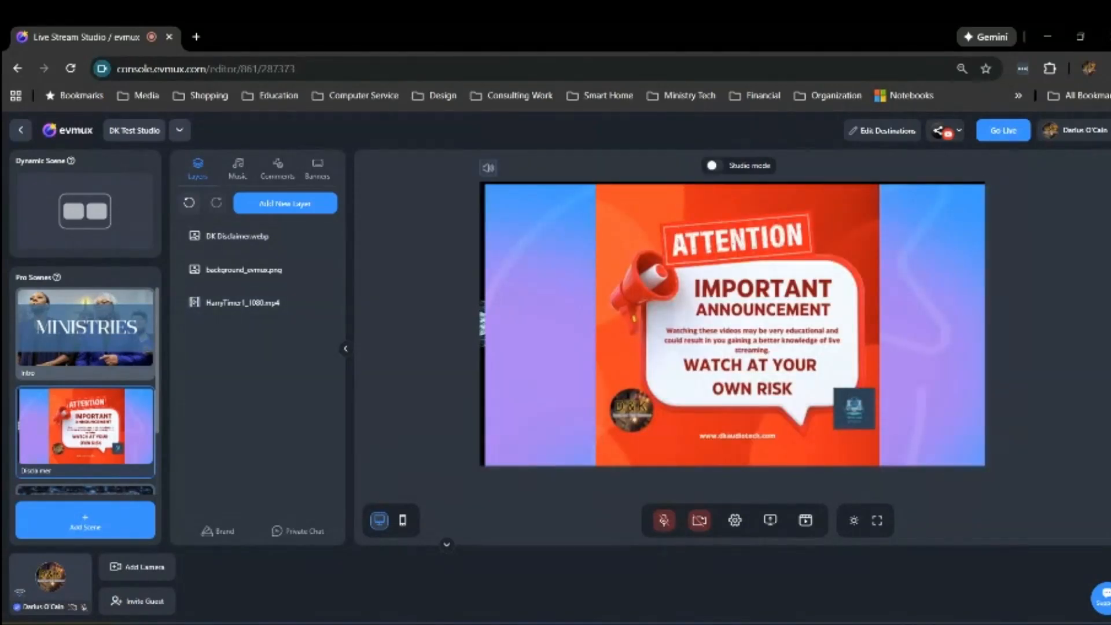
click(540, 324)
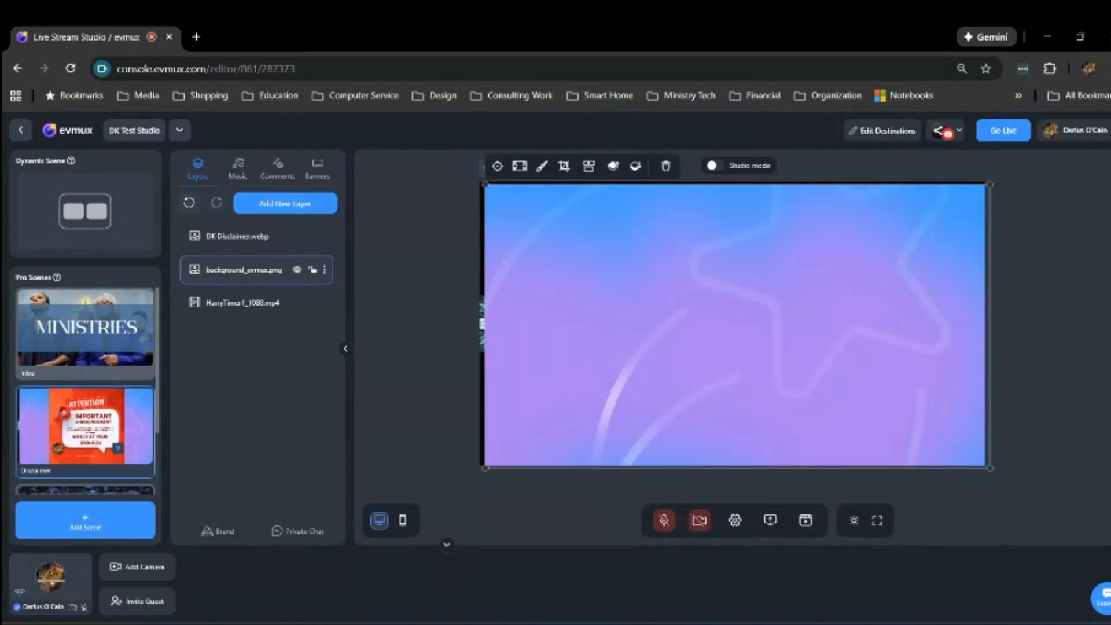
key(Escape)
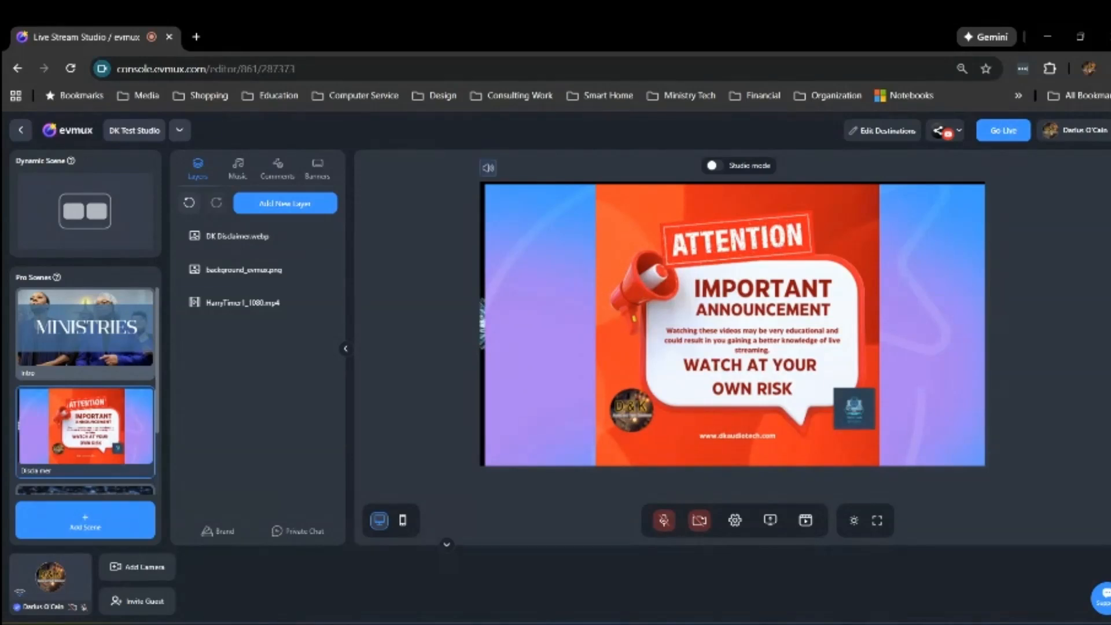
click(244, 269)
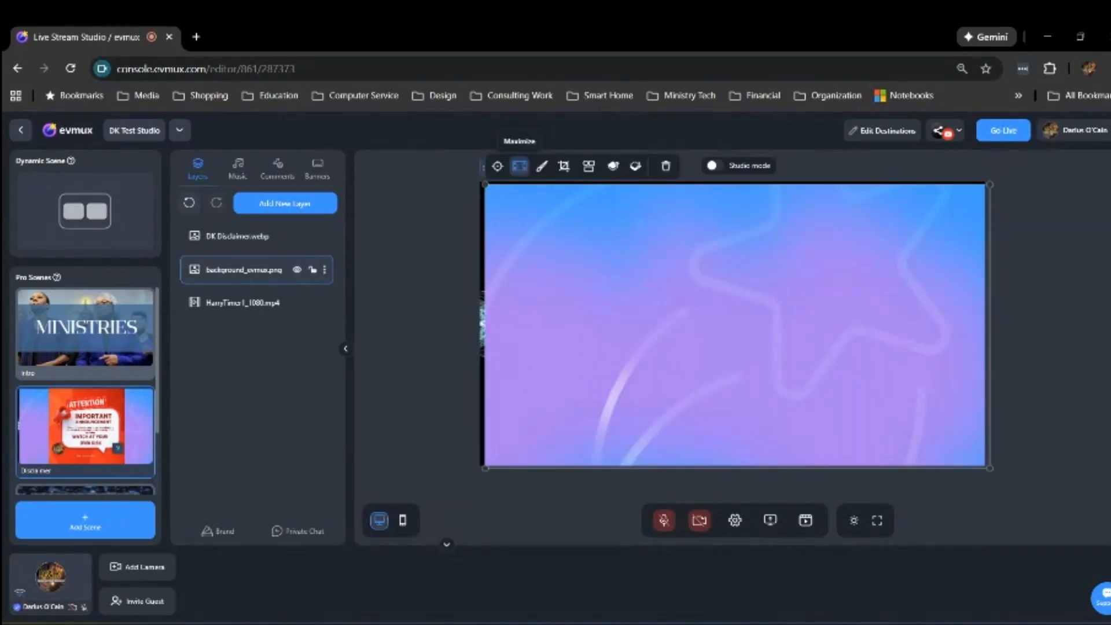
click(520, 166)
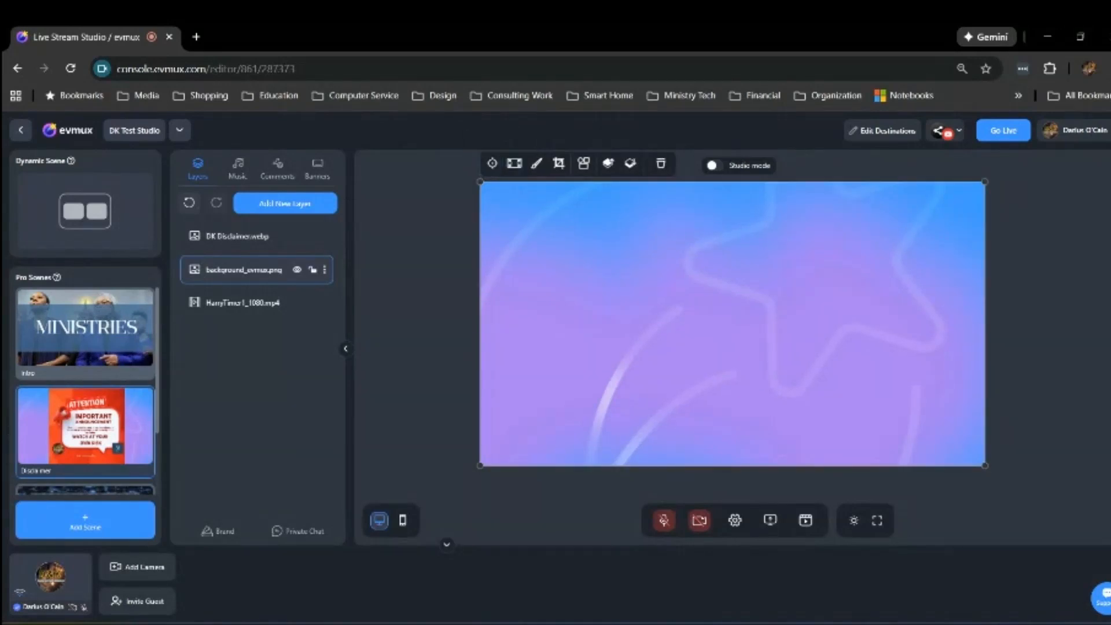
key(Escape)
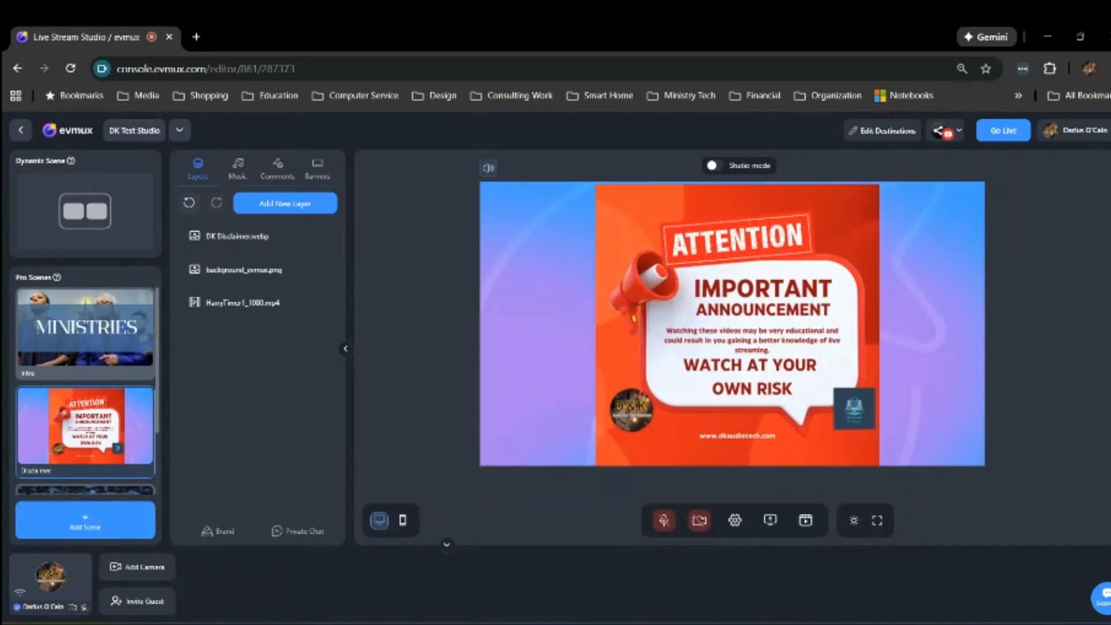
Turn off looping for the HarryTimer1_1080.mp4 layer and set its autoswitch to the Program scene
mouse_move(261, 302)
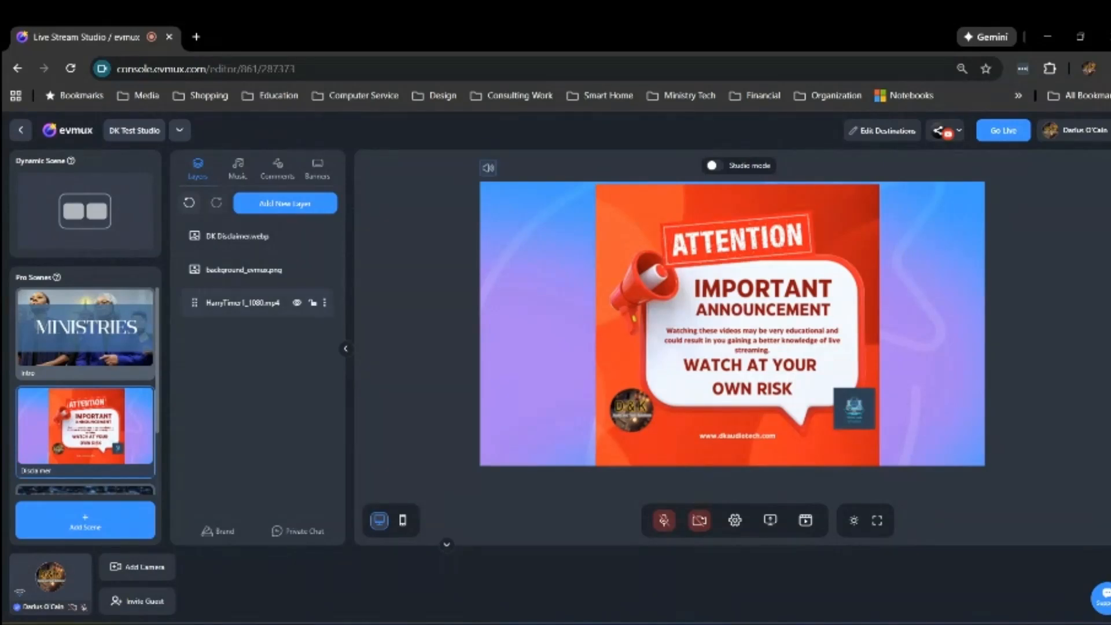
click(243, 303)
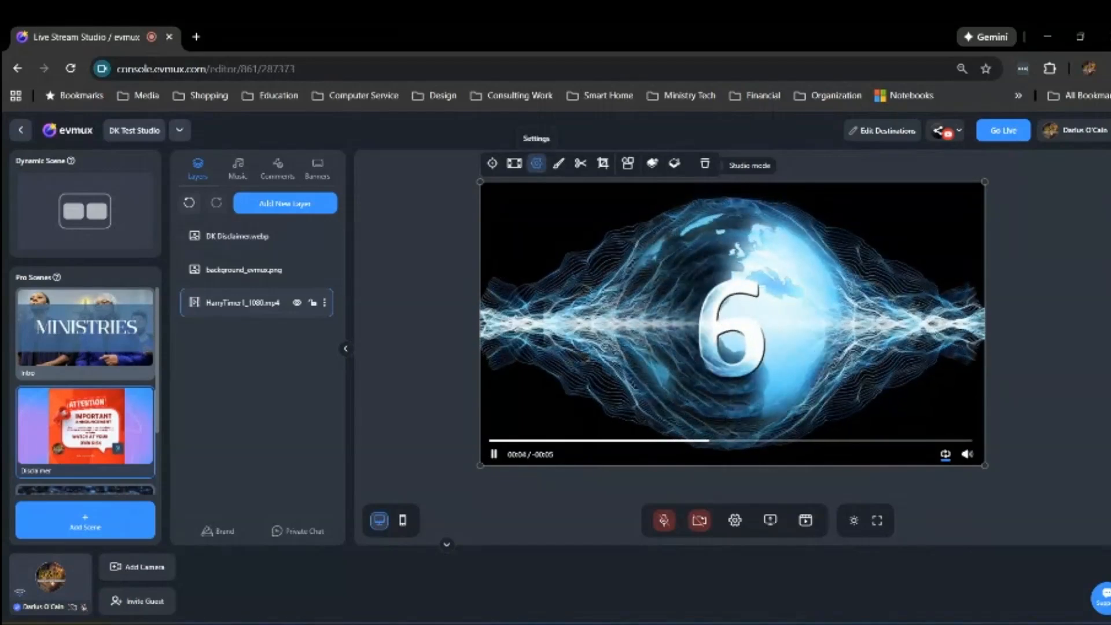
click(537, 164)
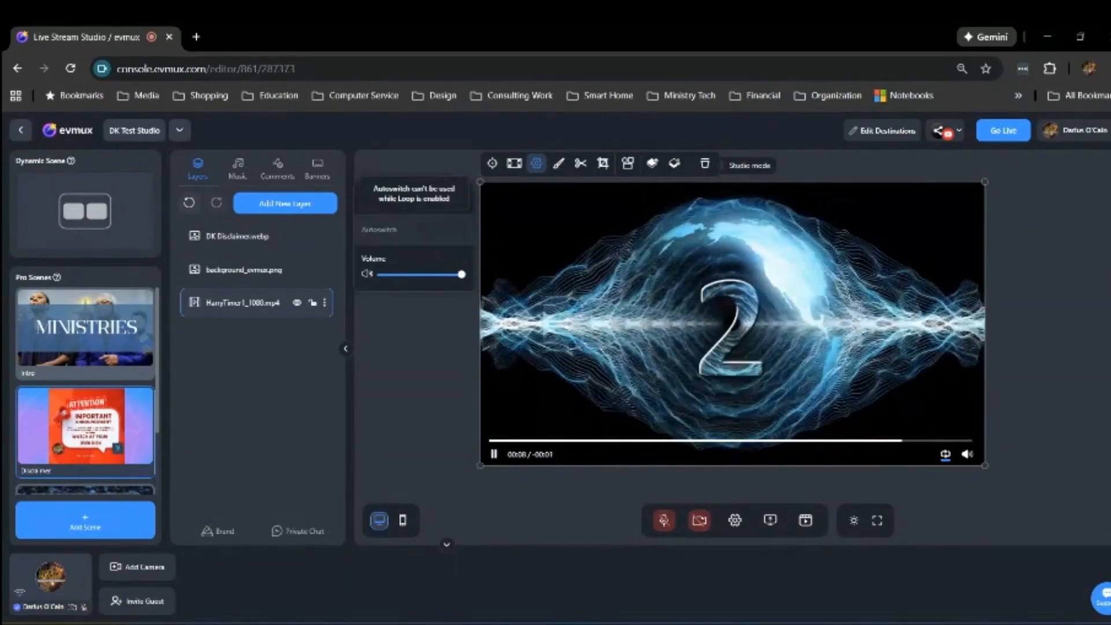
click(461, 199)
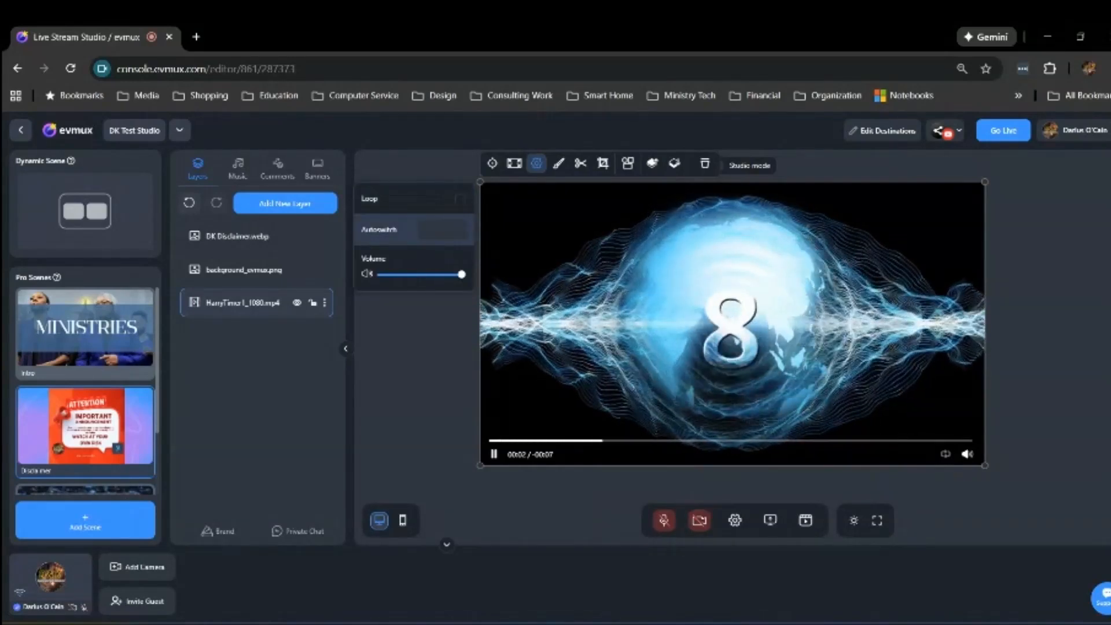
click(441, 230)
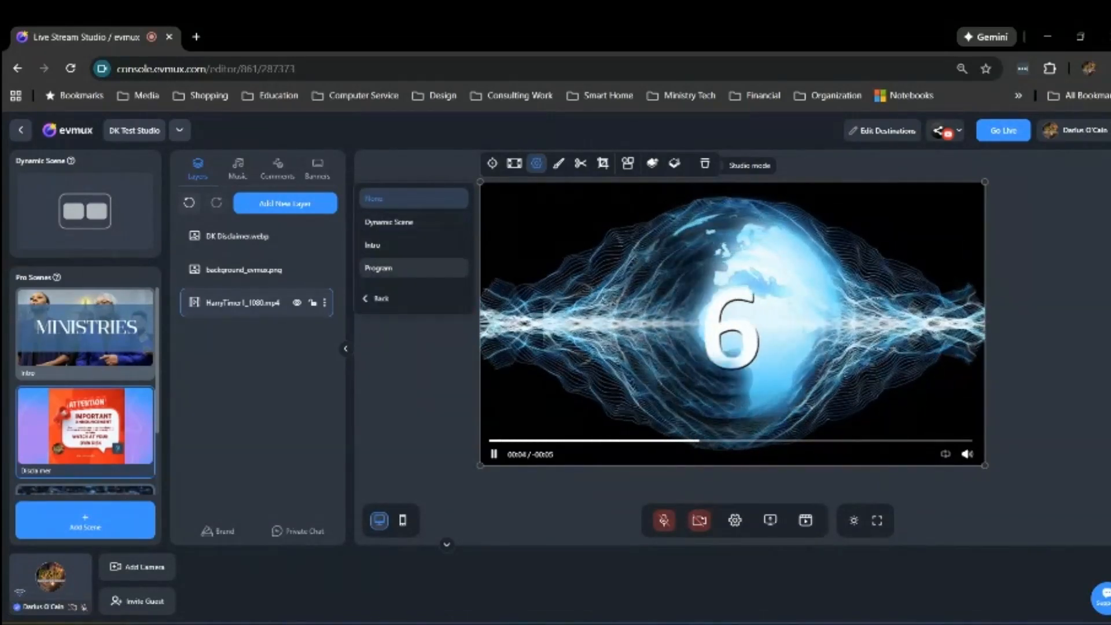
click(414, 268)
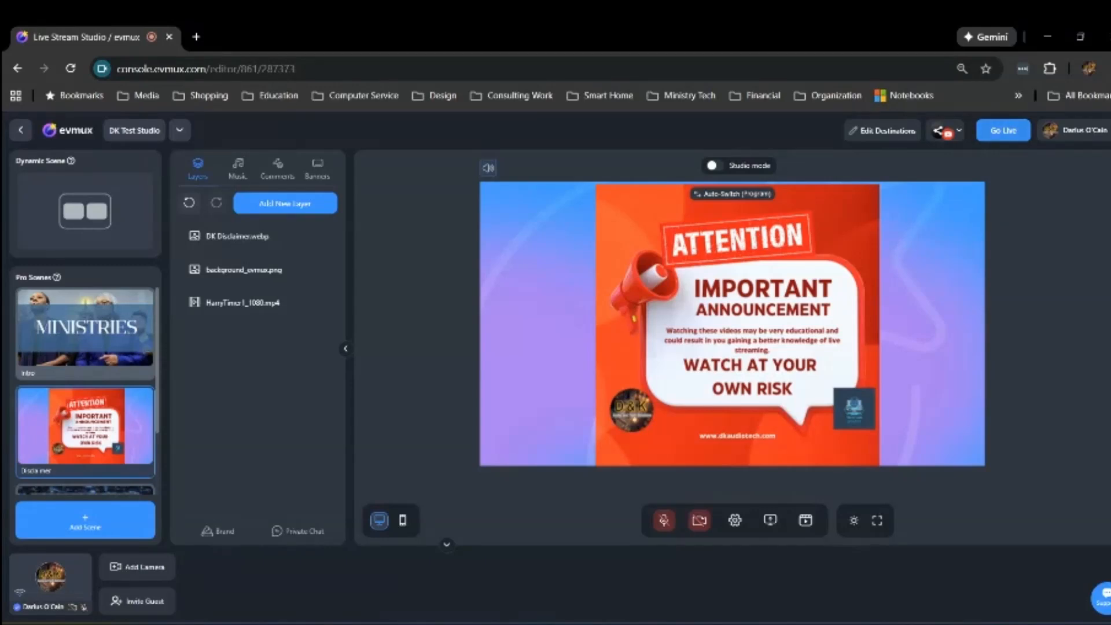
Choose Intro as the scene that plays first after going live
click(1004, 131)
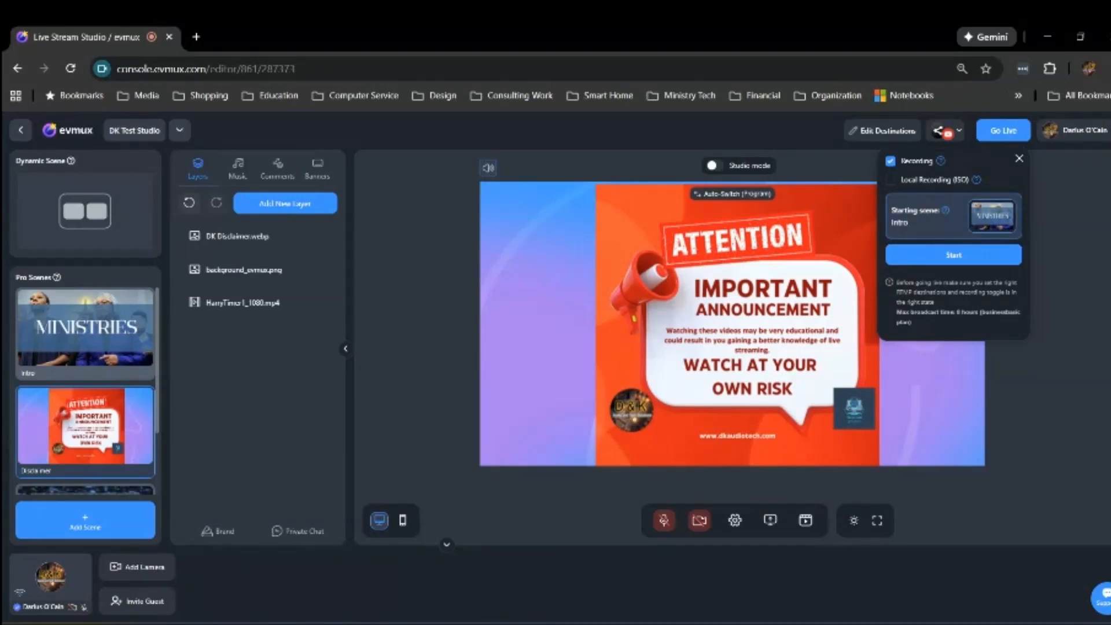
click(992, 215)
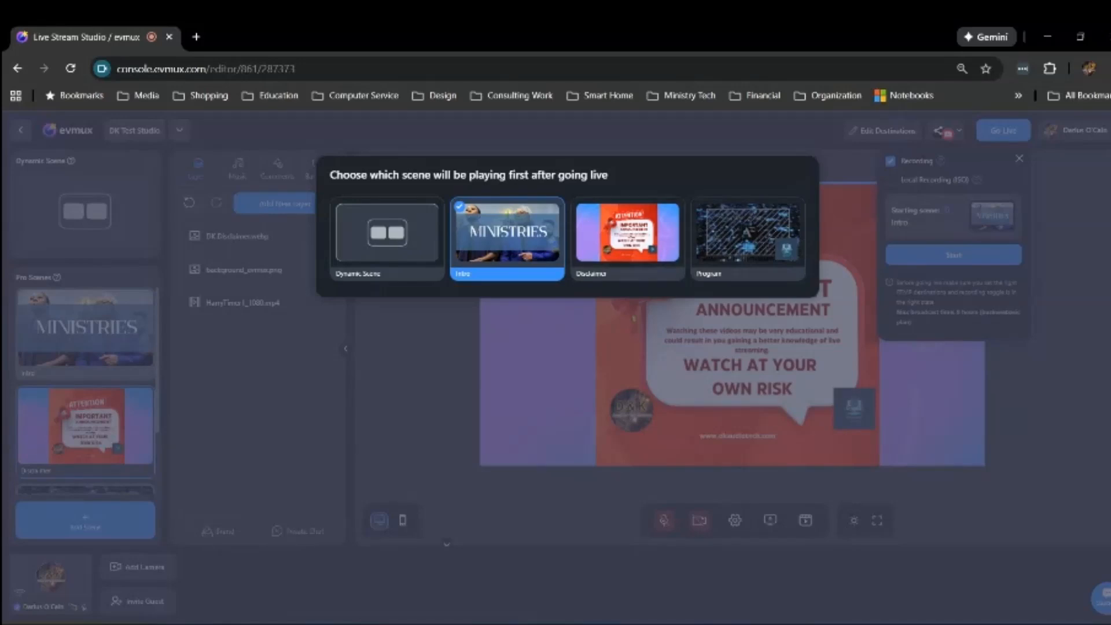
click(507, 239)
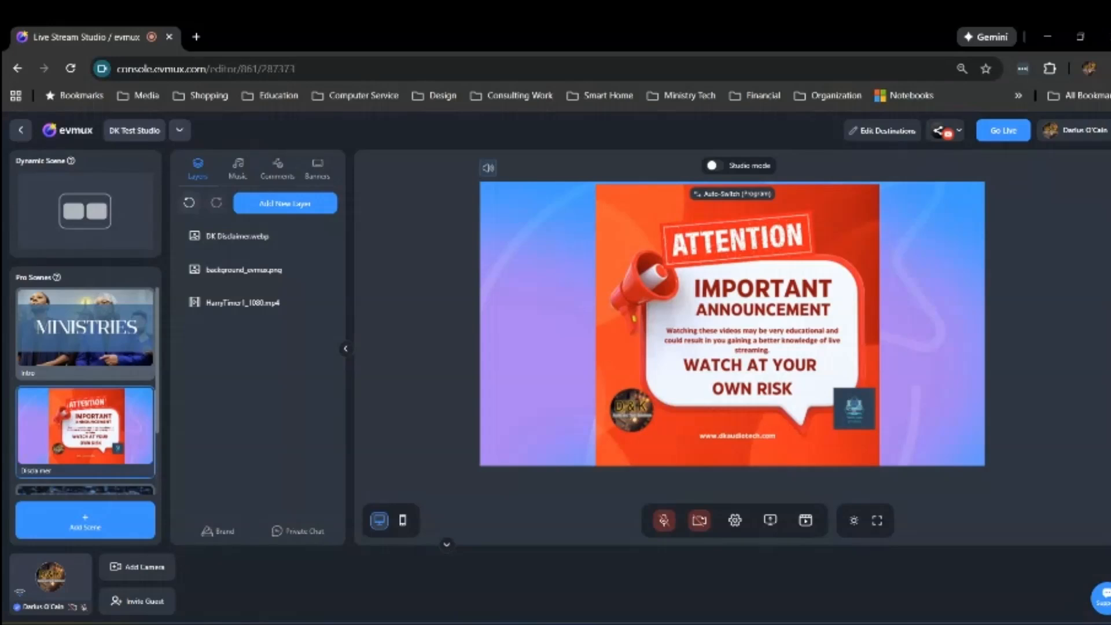
Start the live broadcast, selecting Intro instead of the current Disclaimer scene as the starting scene
click(1004, 131)
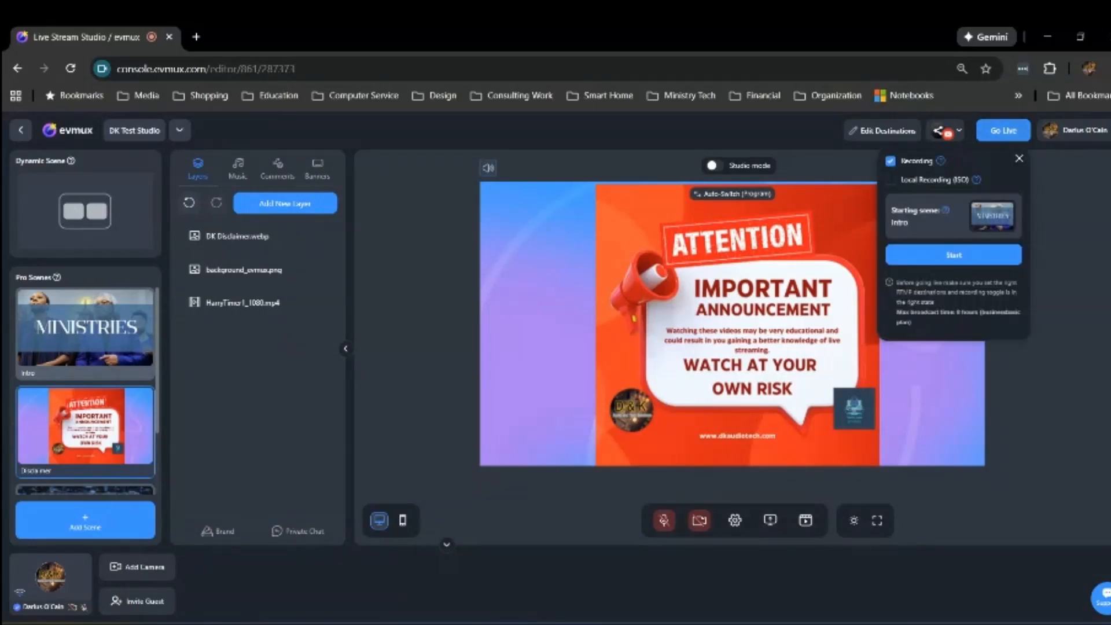
click(954, 256)
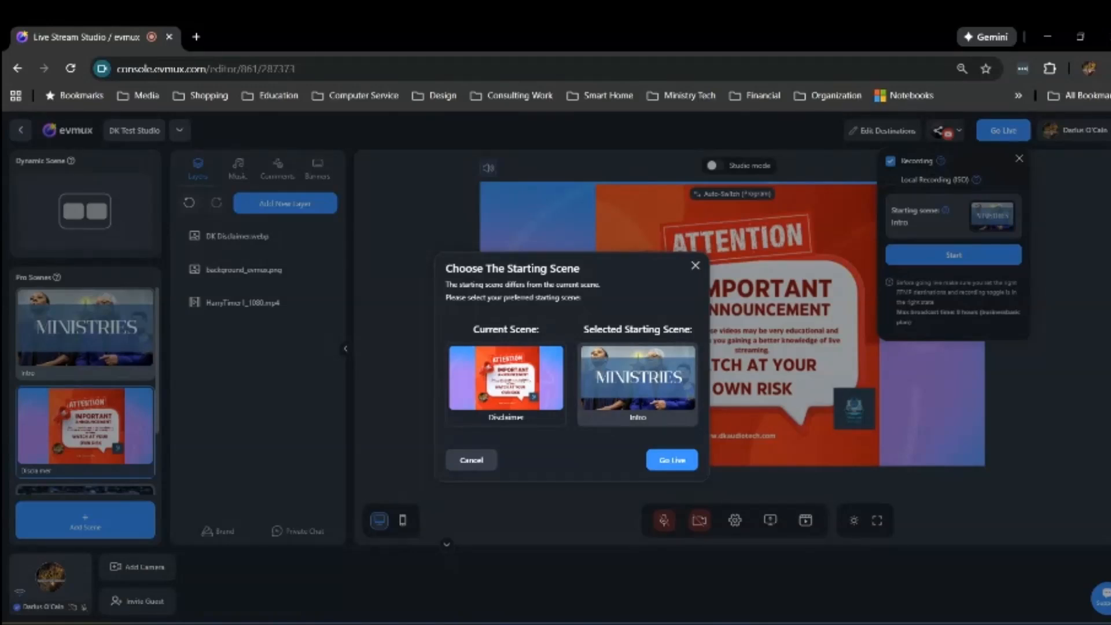
click(638, 385)
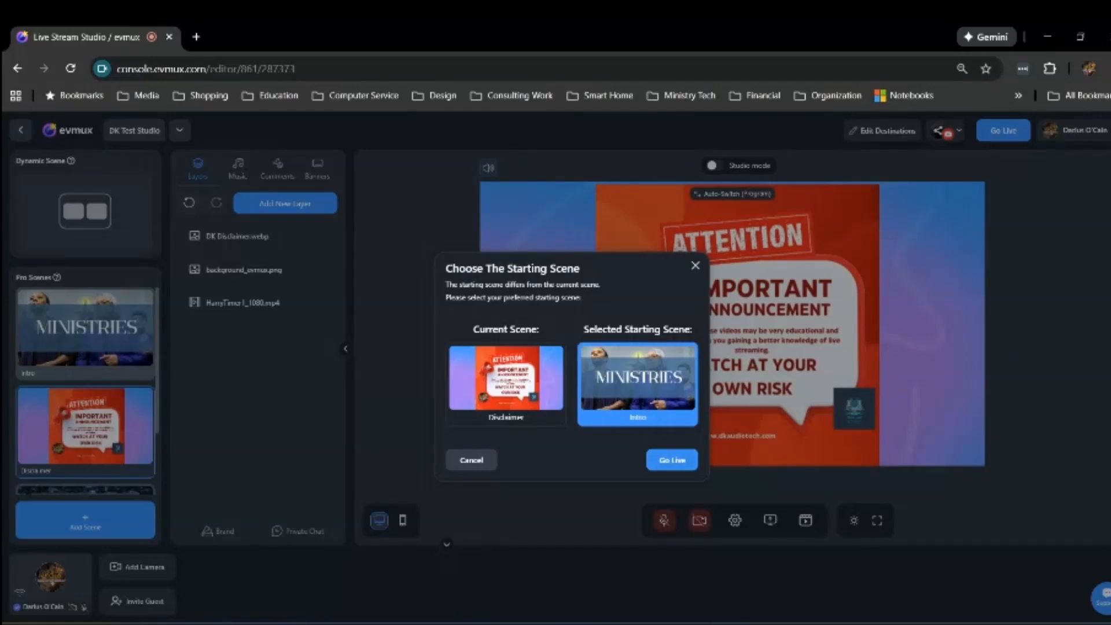
click(672, 460)
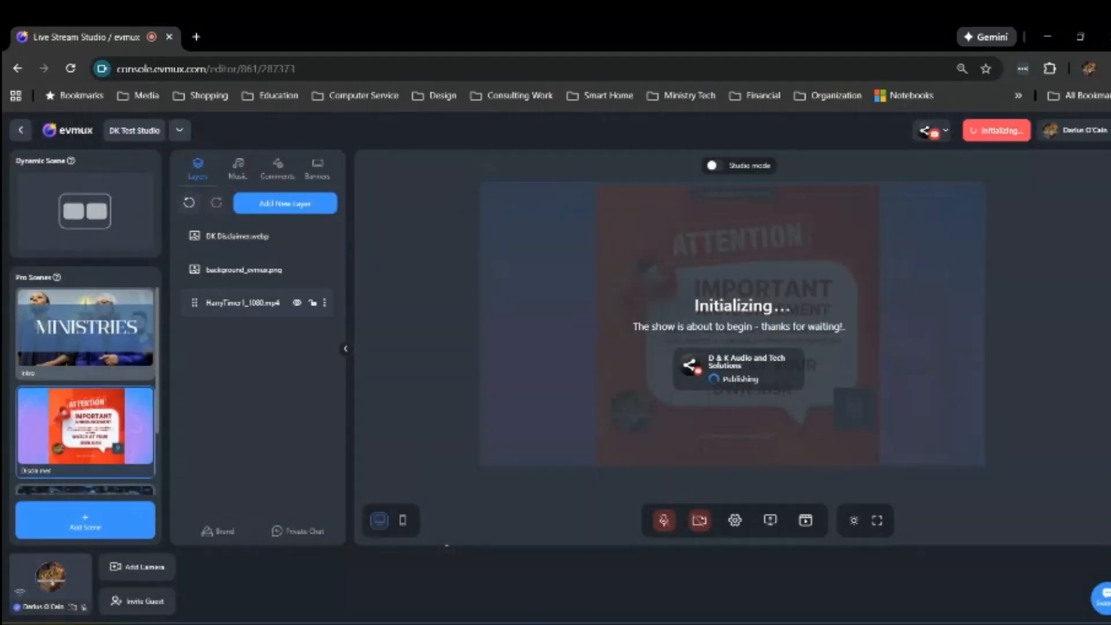